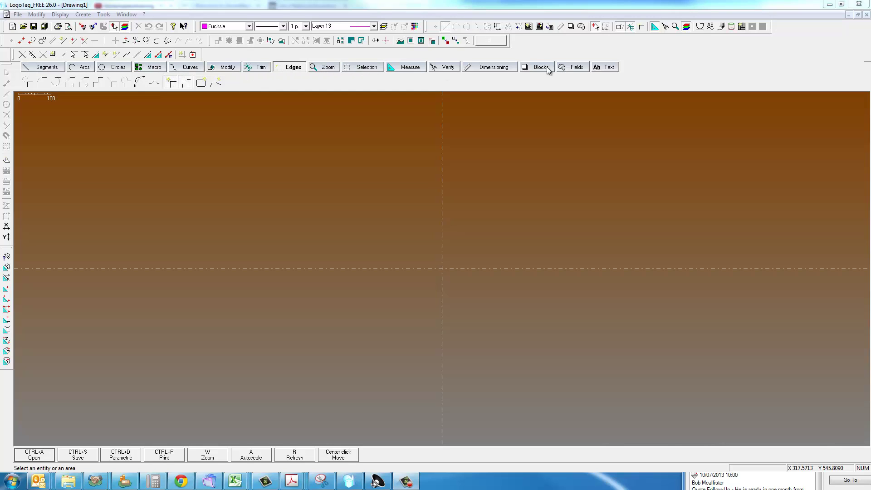
Step: Show the Segments drawing tools and browse the File, Display and Modify menus
{"action": "left_click", "coordinate": [47, 67]}
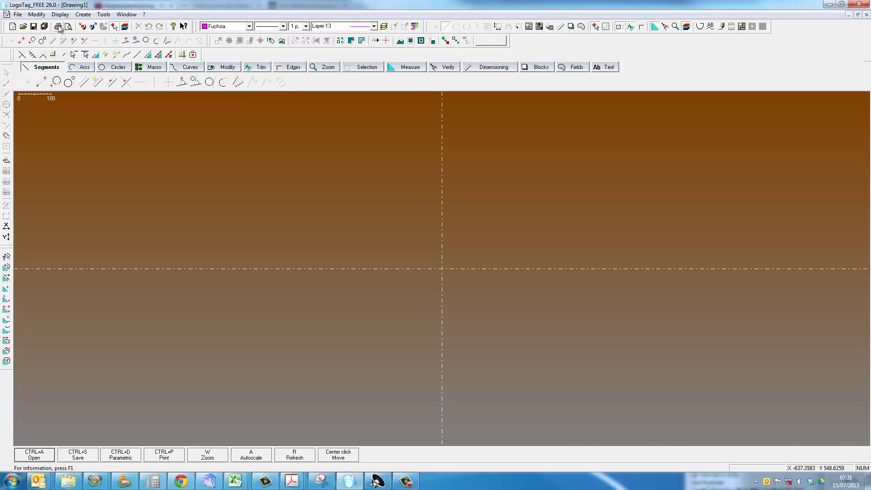
{"action": "left_click", "coordinate": [60, 14]}
{"action": "left_click", "coordinate": [18, 14]}
{"action": "left_click", "coordinate": [36, 14]}
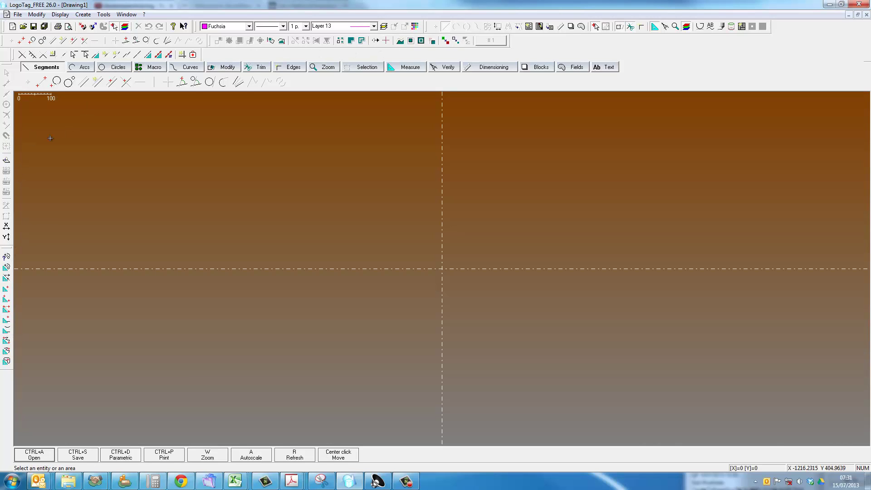
Step: Hide the secondary toolbar rows and left toolbar, then open and close Customize Toolbar
{"action": "left_click", "coordinate": [619, 26]}
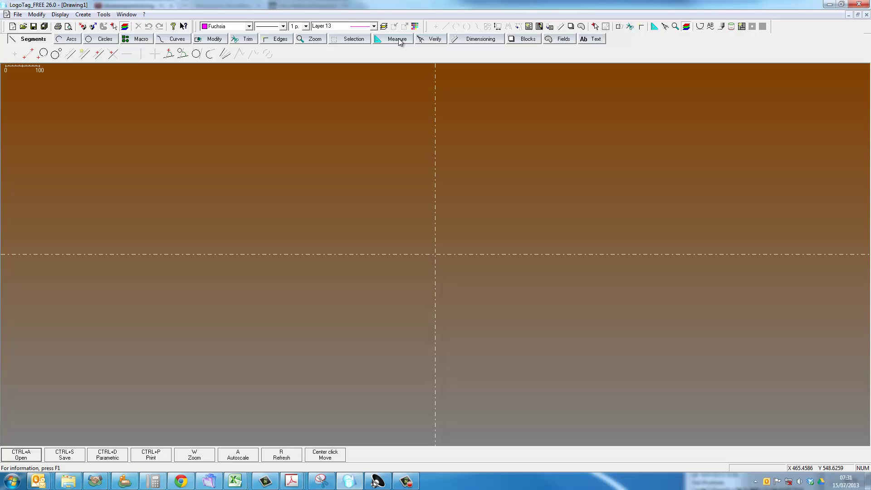
{"action": "double_click", "coordinate": [427, 28]}
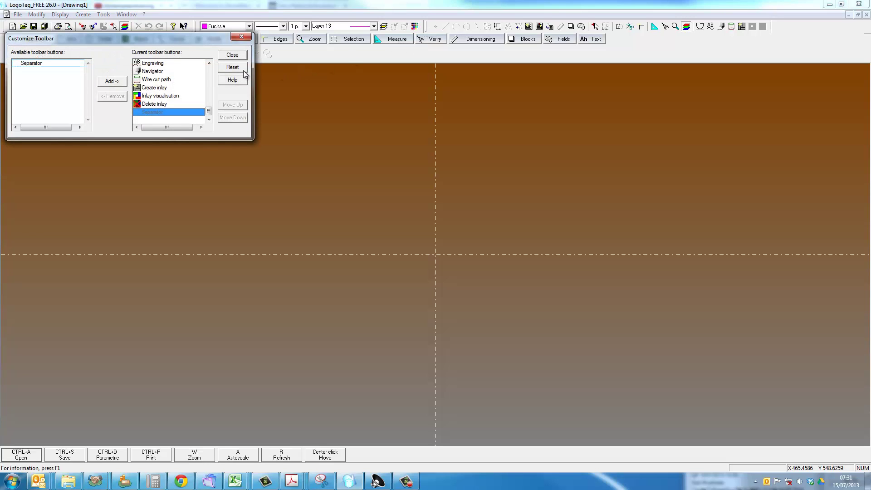
{"action": "left_click", "coordinate": [234, 55]}
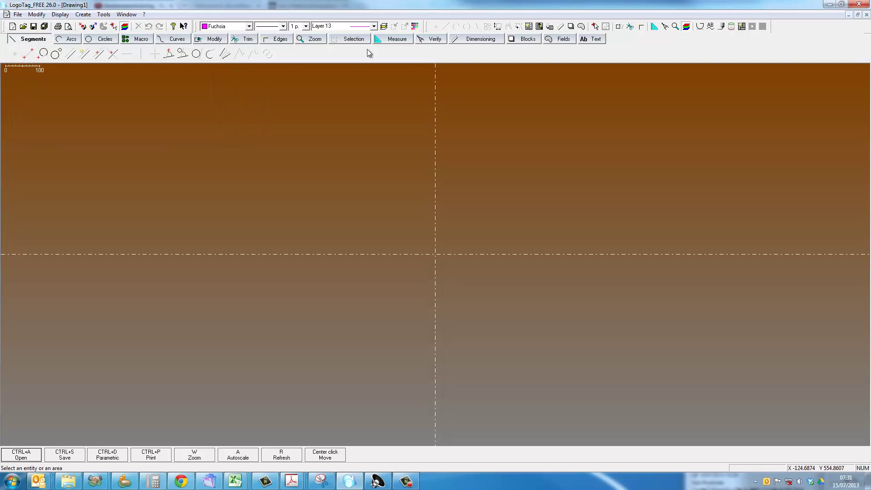
Step: Toggle the Multiple bar off and back on, then uncheck the Creation Bar
{"action": "left_click", "coordinate": [61, 15]}
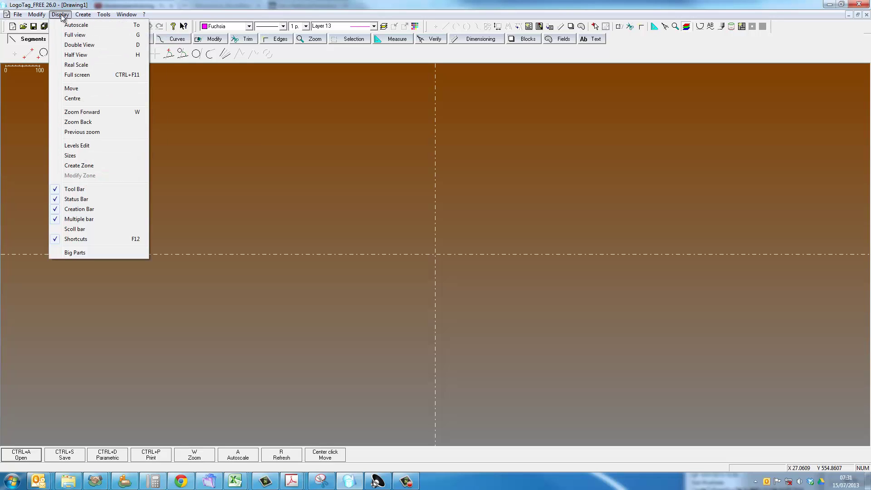
{"action": "left_click", "coordinate": [74, 219]}
{"action": "left_click", "coordinate": [67, 15]}
{"action": "left_click", "coordinate": [77, 219]}
{"action": "left_click", "coordinate": [61, 14]}
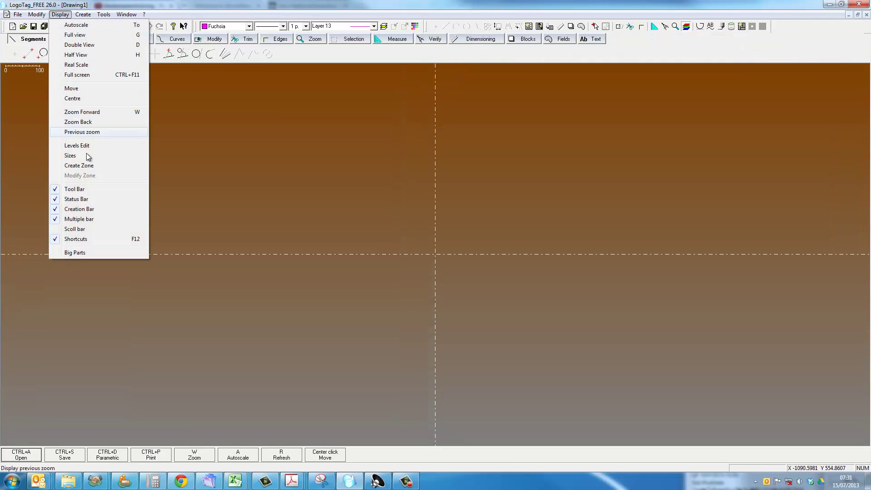
{"action": "left_click", "coordinate": [98, 209]}
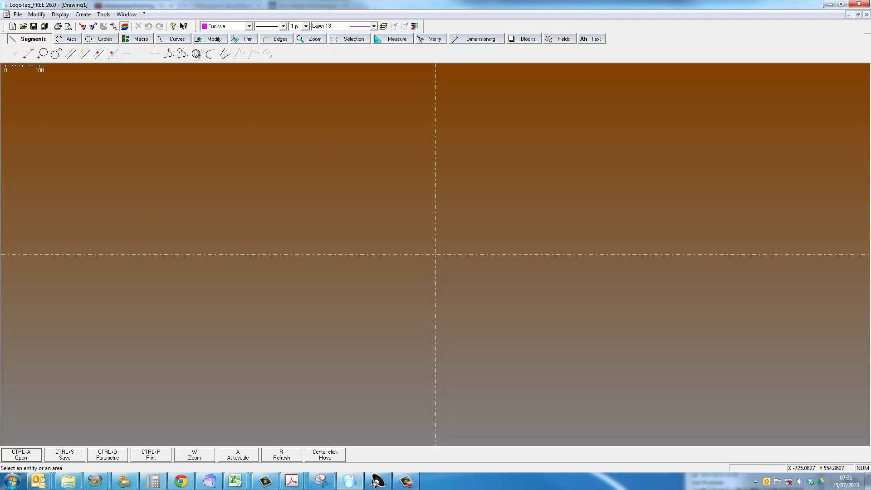
Step: Restore the Creation Bar and show and reposition the Measure and Modify tool strips
{"action": "left_click", "coordinate": [61, 15]}
{"action": "left_click", "coordinate": [80, 210]}
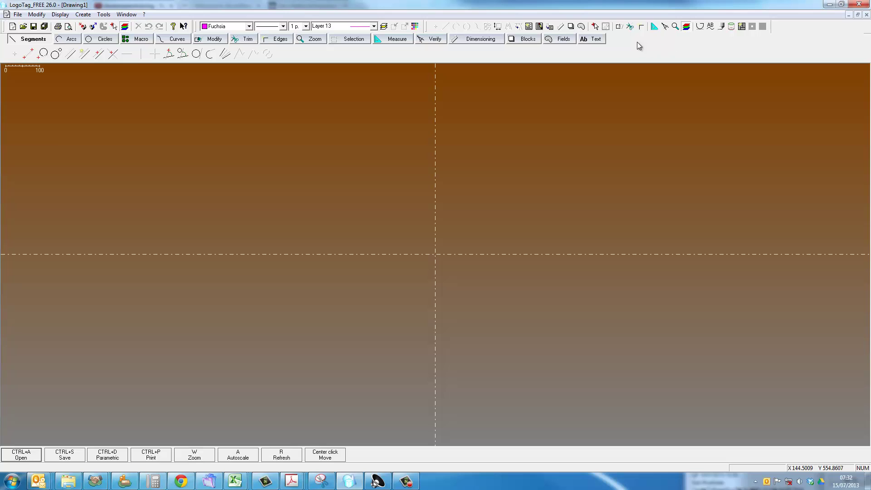
{"action": "left_click", "coordinate": [655, 28]}
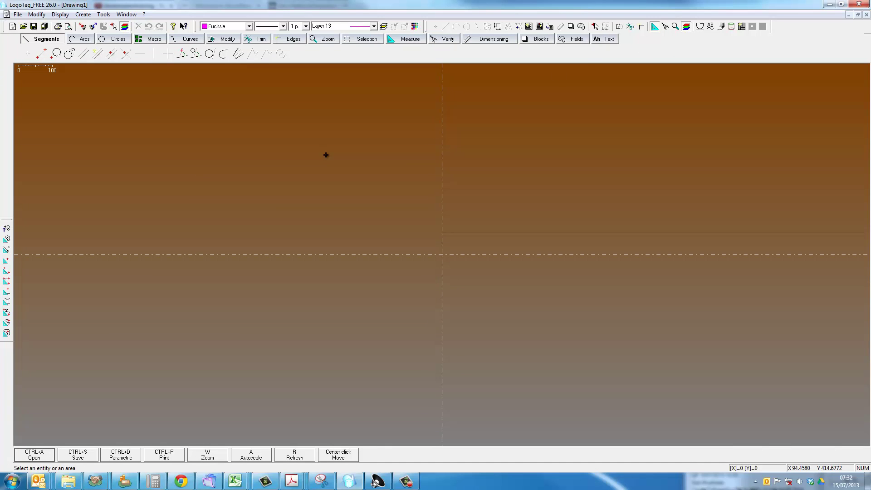
{"action": "mouse_move", "coordinate": [8, 221]}
{"action": "left_mouse_down"}
{"action": "mouse_move", "coordinate": [7, 174]}
{"action": "mouse_move", "coordinate": [7, 240]}
{"action": "left_mouse_up"}
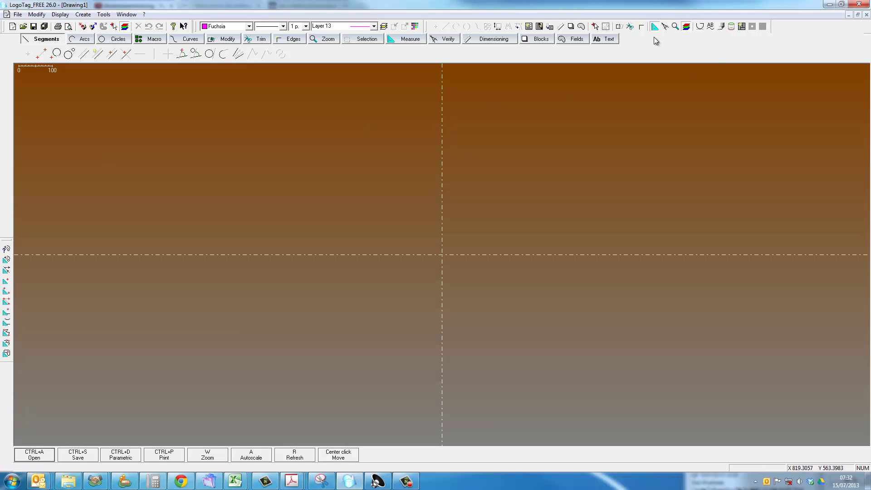
{"action": "left_click", "coordinate": [594, 27]}
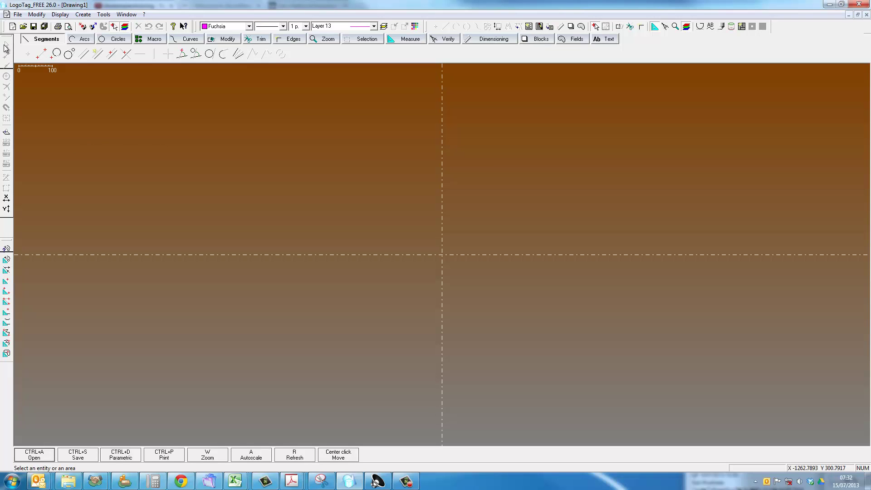
{"action": "left_click_drag", "start_coordinate": [8, 266], "coordinate": [9, 256]}
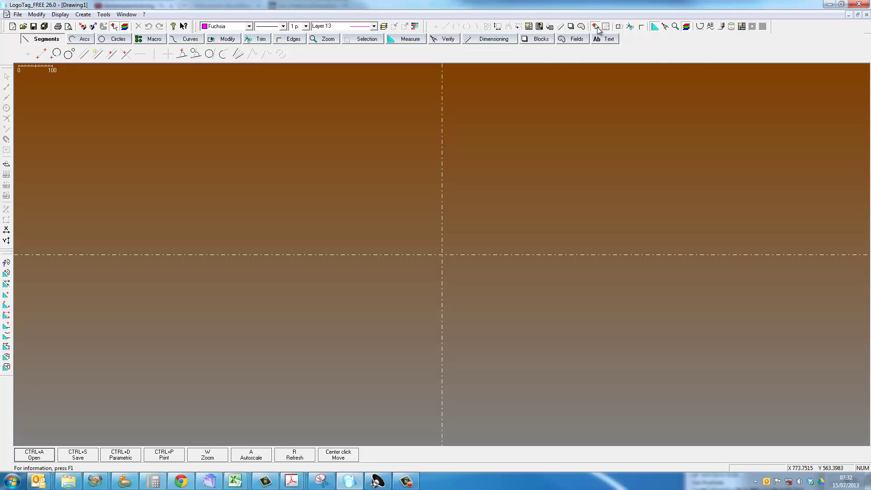
Step: Show the segment, trim and #1 toolbars and dock each in its own row
{"action": "left_click", "coordinate": [449, 29]}
{"action": "left_click", "coordinate": [630, 26]}
{"action": "left_click_drag", "start_coordinate": [11, 54], "coordinate": [205, 43]}
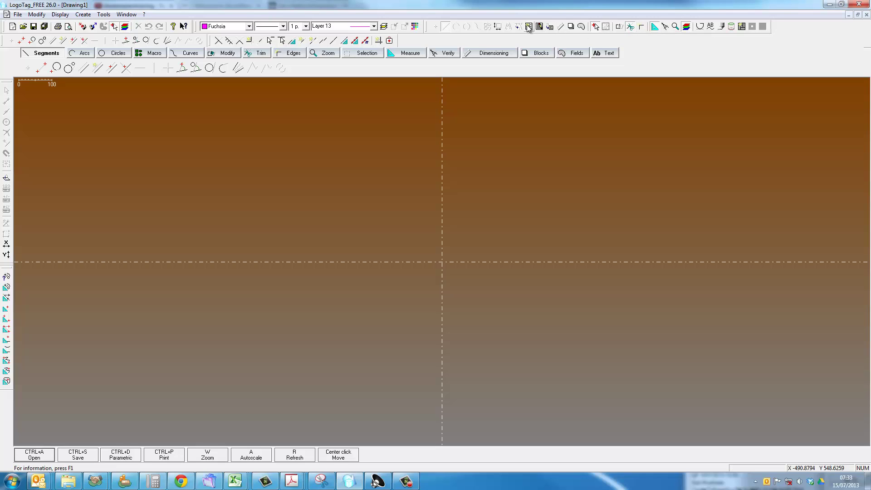
{"action": "left_click", "coordinate": [433, 28]}
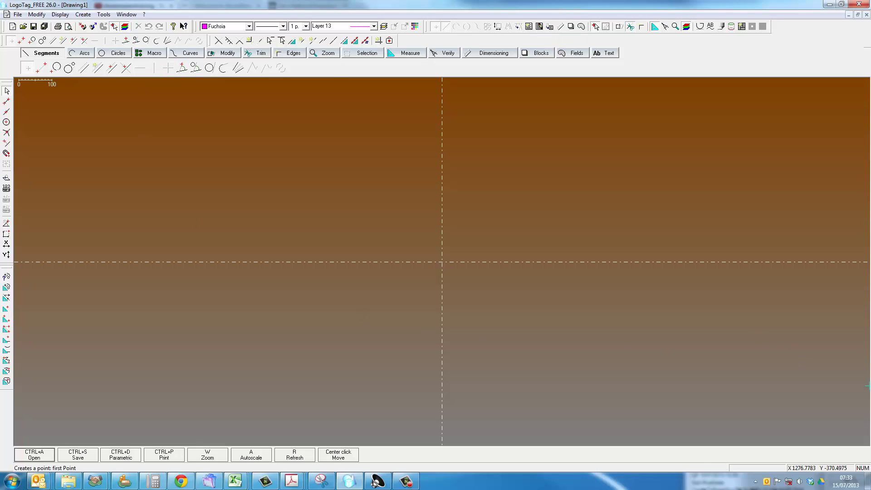
{"action": "left_click", "coordinate": [619, 27]}
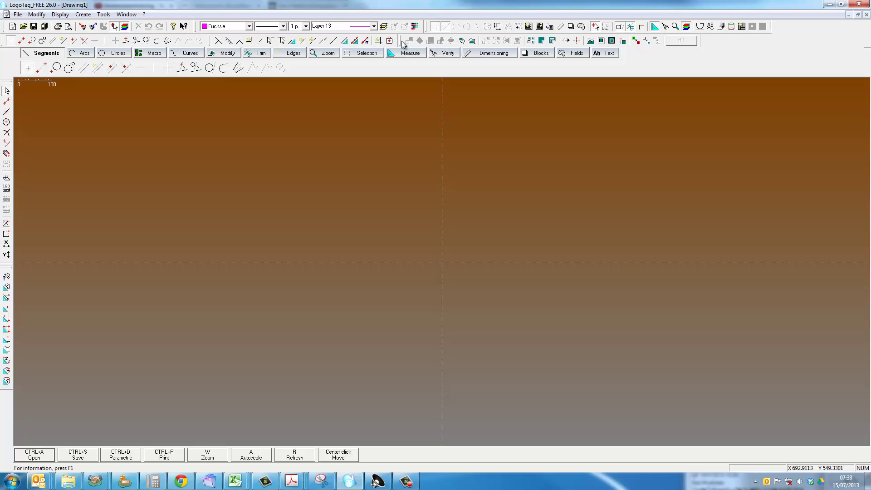
{"action": "left_click_drag", "start_coordinate": [402, 42], "coordinate": [278, 55]}
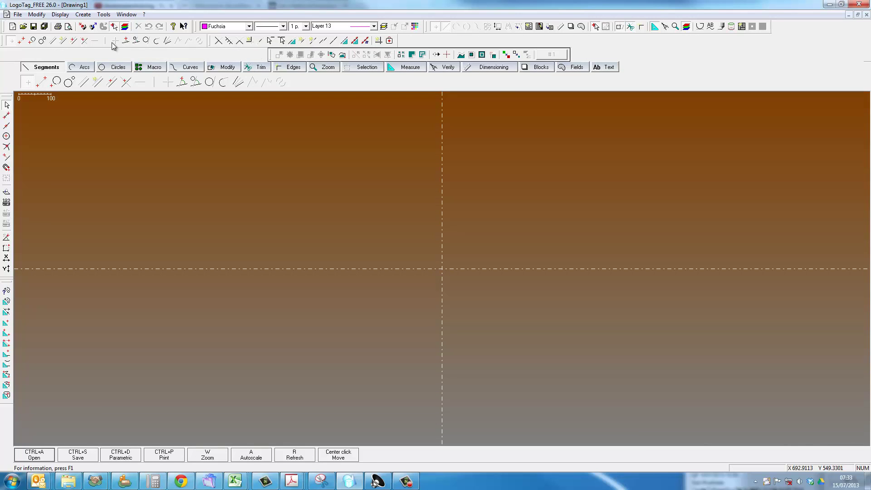
{"action": "left_click_drag", "start_coordinate": [6, 60], "coordinate": [14, 56]}
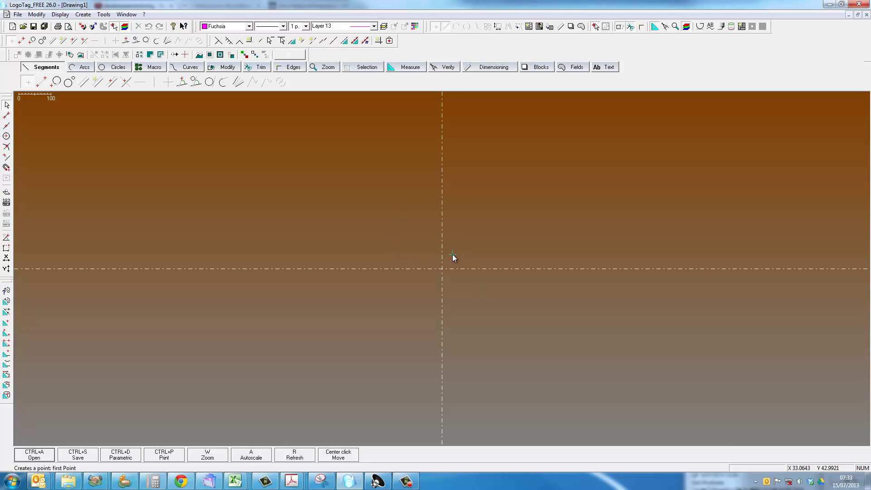
Step: Draw a trial freehand rectangle with the Macro Rectangle tool, then undo it
{"action": "left_click", "coordinate": [152, 67]}
{"action": "left_click", "coordinate": [27, 82]}
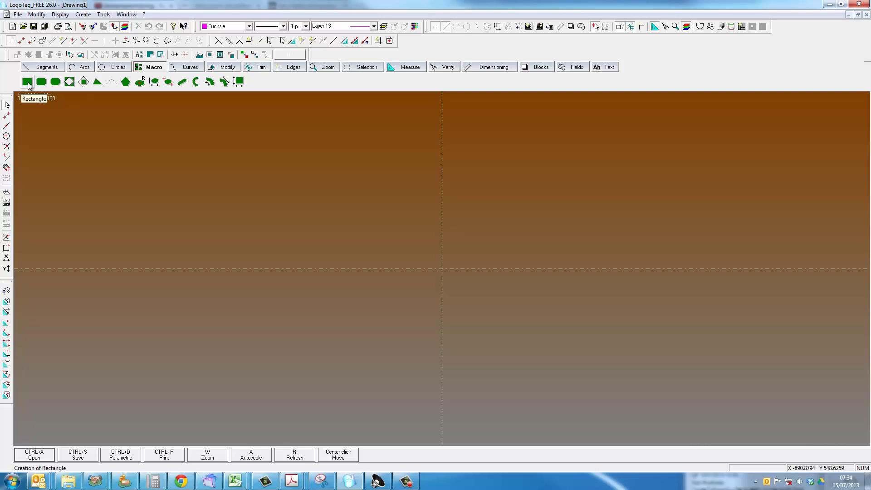
{"action": "left_click", "coordinate": [27, 83]}
{"action": "left_click", "coordinate": [451, 258]}
{"action": "left_click", "coordinate": [690, 132]}
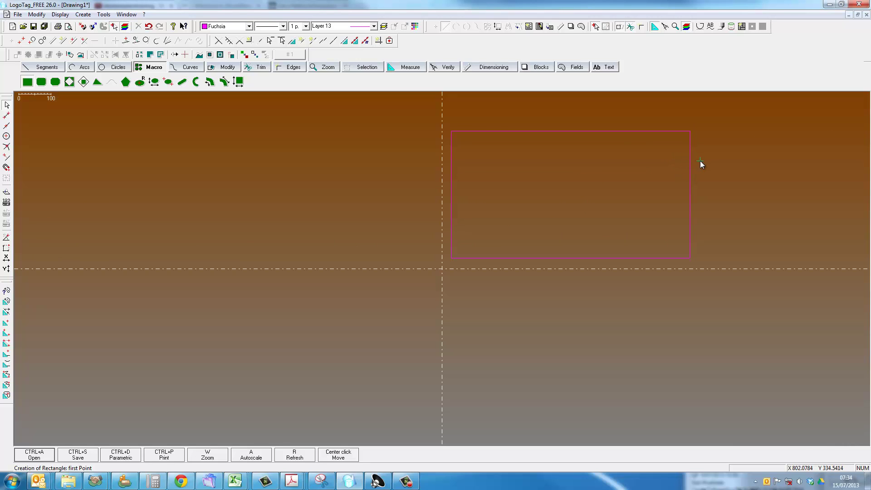
{"action": "left_click", "coordinate": [149, 26]}
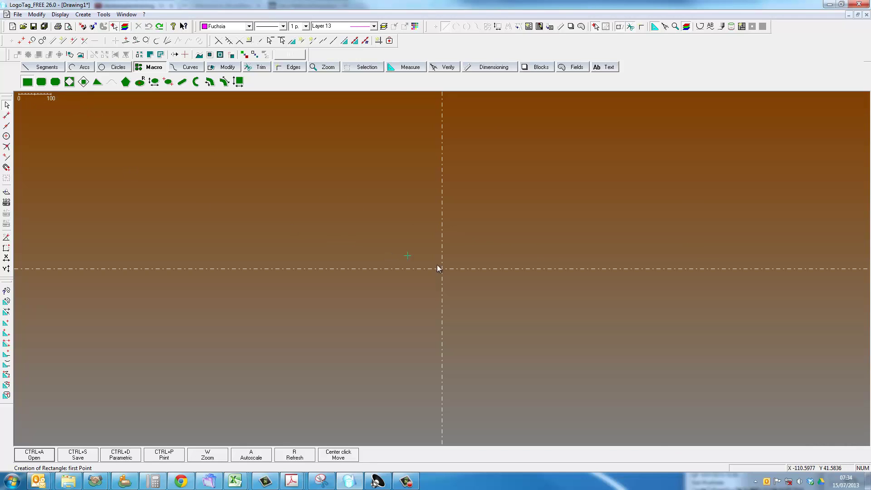
Step: Draw a rectangle from the origin using keyboard offsets Shift X 2000 and Shift Y 650
{"action": "left_click", "coordinate": [6, 205]}
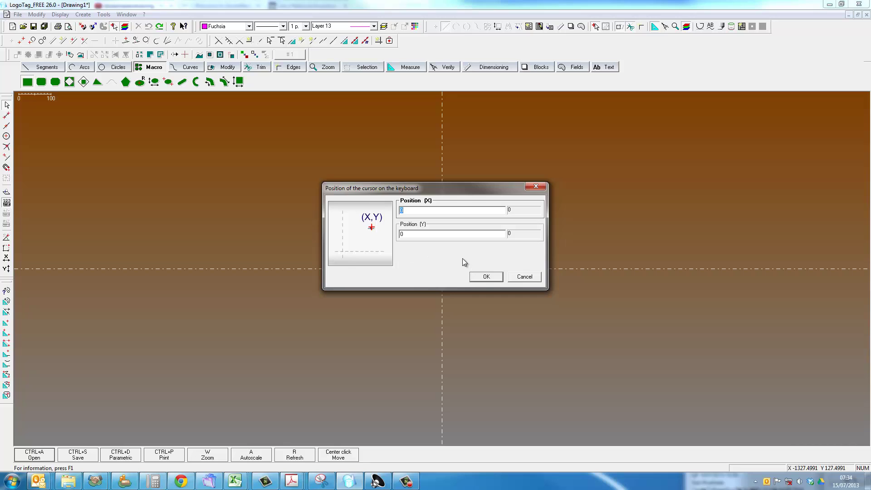
{"action": "left_click", "coordinate": [484, 276]}
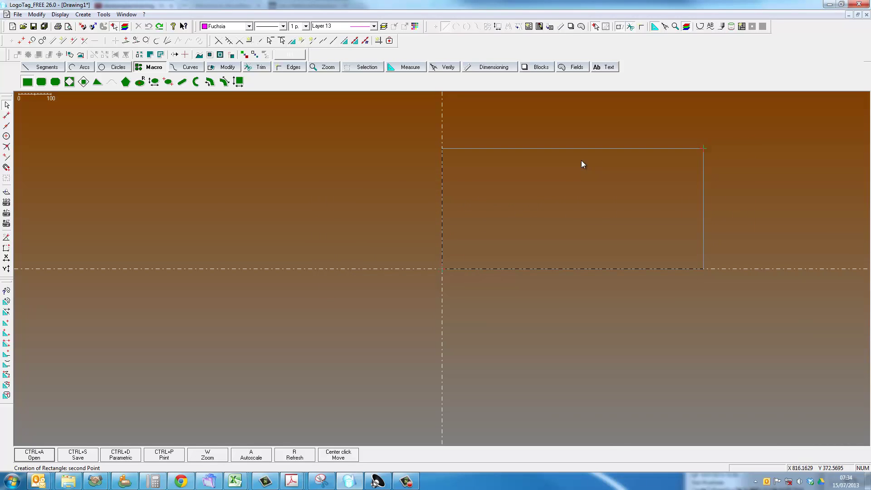
{"action": "left_click", "coordinate": [7, 215]}
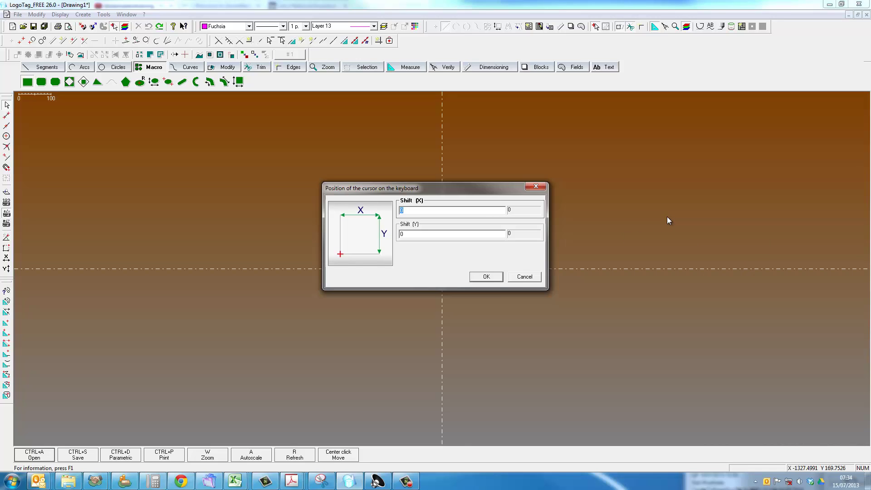
{"action": "type", "text": "2000"}
{"action": "key", "text": "Tab"}
{"action": "type", "text": "650"}
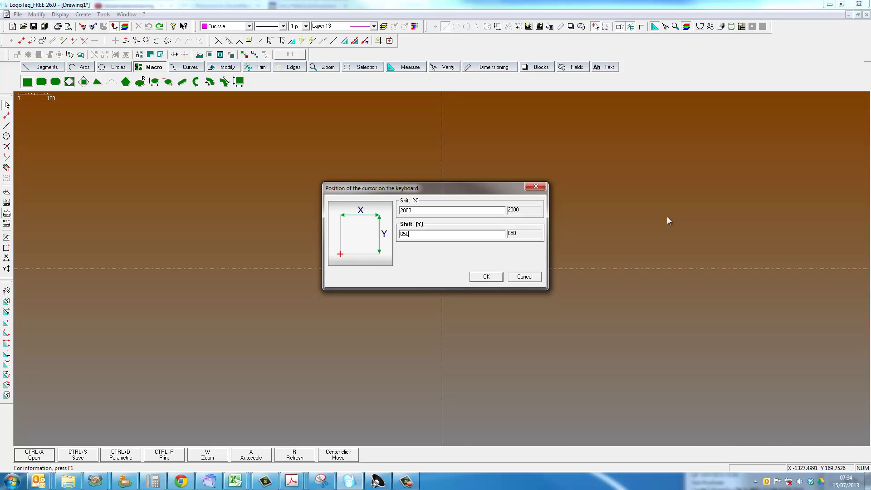
{"action": "key", "text": "Return"}
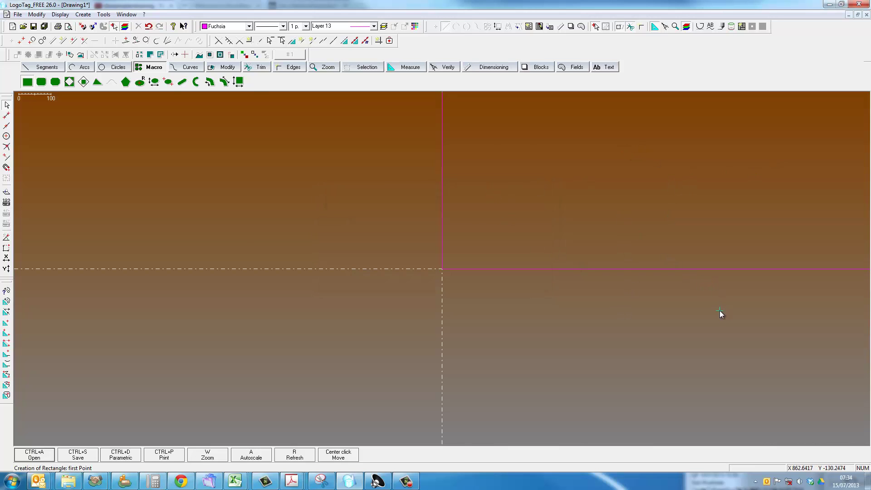
Step: Zoom and pan until the whole 2000×650 worktop rectangle fits on screen
{"action": "scroll", "coordinate": [719, 310], "scroll_direction": "down", "scroll_amount": 2}
{"action": "mouse_move", "coordinate": [712, 297]}
{"action": "middle_mouse_down"}
{"action": "mouse_move", "coordinate": [369, 247]}
{"action": "mouse_move", "coordinate": [428, 298]}
{"action": "middle_mouse_up"}
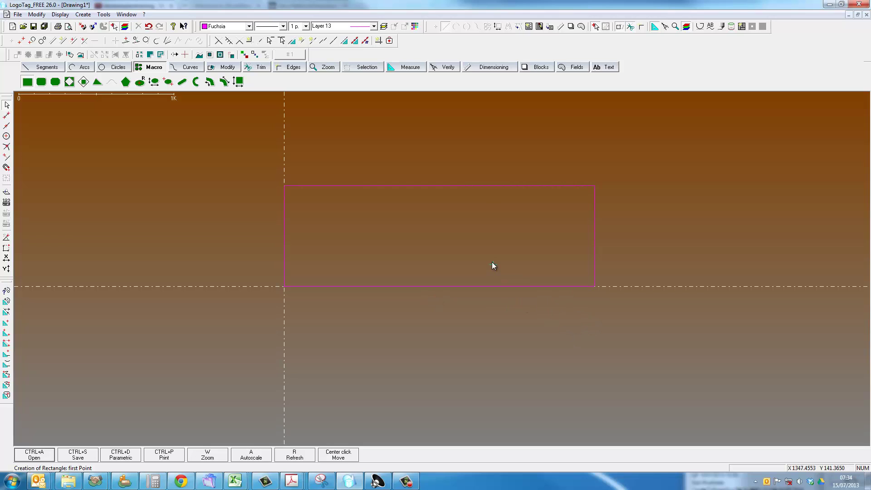
{"action": "mouse_move", "coordinate": [499, 244]}
{"action": "middle_mouse_down"}
{"action": "mouse_move", "coordinate": [577, 241]}
{"action": "mouse_move", "coordinate": [463, 246]}
{"action": "mouse_move", "coordinate": [572, 251]}
{"action": "middle_mouse_up"}
{"action": "middle_click_drag", "start_coordinate": [498, 259], "coordinate": [386, 254]}
{"action": "middle_click_drag", "start_coordinate": [450, 225], "coordinate": [493, 251]}
{"action": "scroll", "coordinate": [388, 277], "scroll_direction": "up", "scroll_amount": 1}
{"action": "middle_click_drag", "start_coordinate": [388, 275], "coordinate": [433, 295]}
{"action": "scroll", "coordinate": [444, 290], "scroll_direction": "up", "scroll_amount": 1}
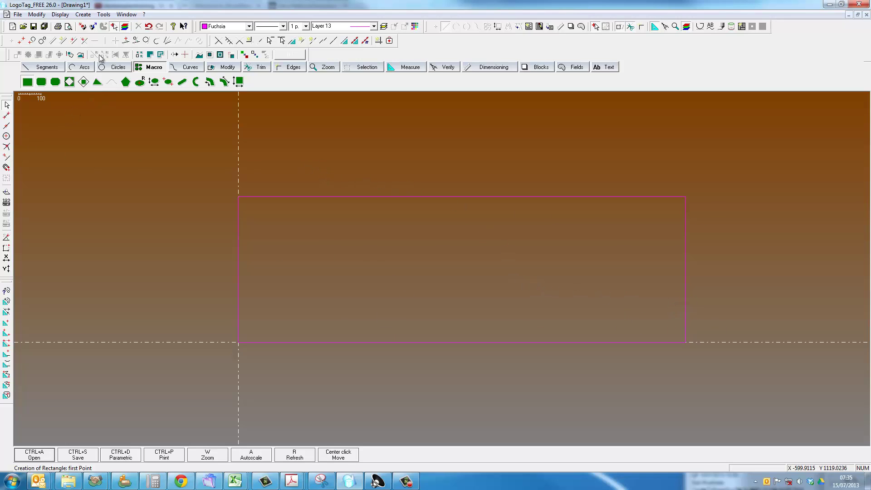
Step: Set the Automatic Parallel distance to 600 and offset vertical dividers from the left edge
{"action": "left_click", "coordinate": [105, 40]}
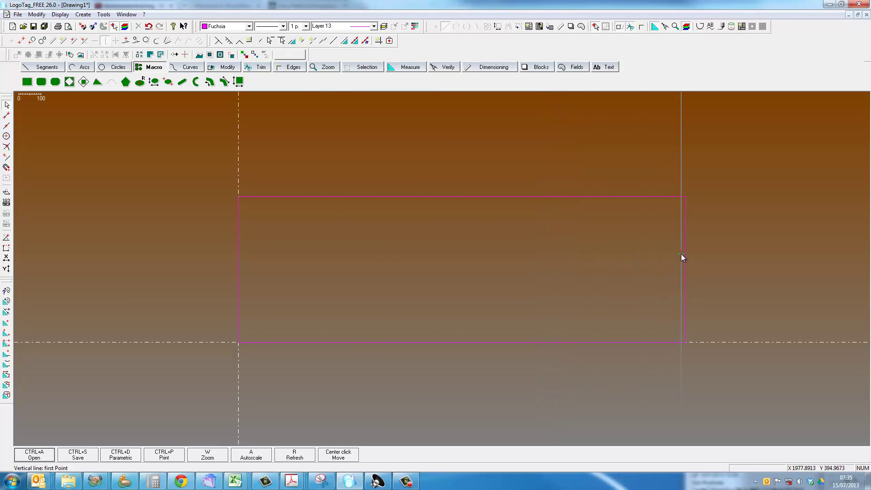
{"action": "left_click", "coordinate": [64, 41]}
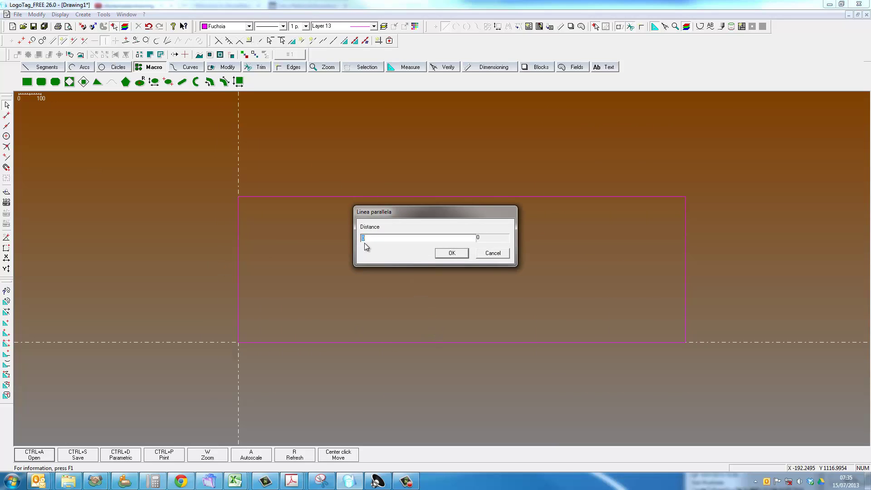
{"action": "type", "text": "00"}
{"action": "key", "text": "Return"}
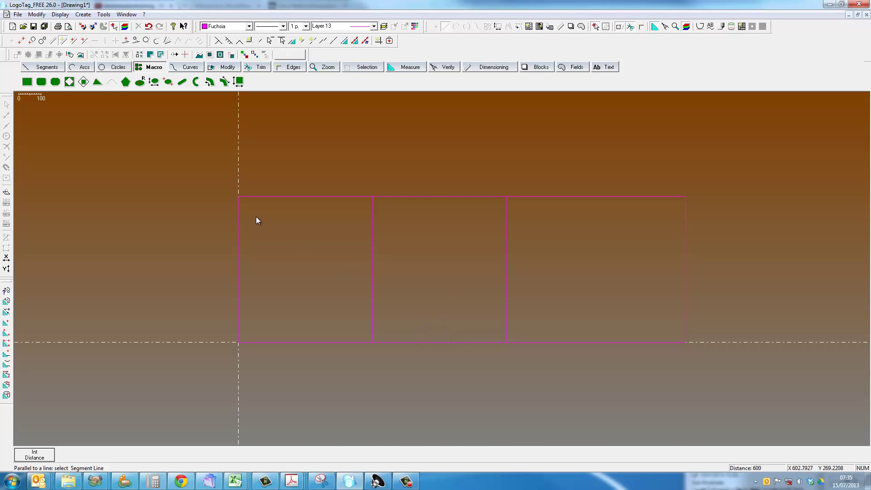
{"action": "left_click", "coordinate": [65, 44]}
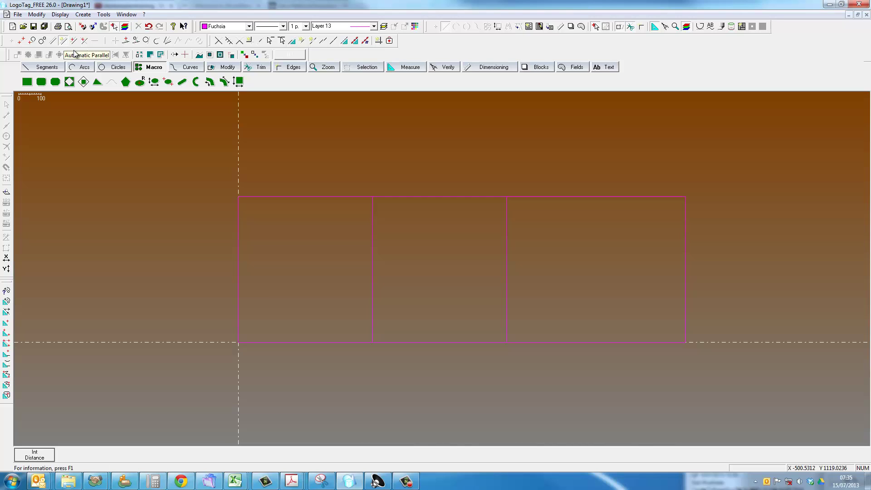
{"action": "left_click", "coordinate": [440, 157]}
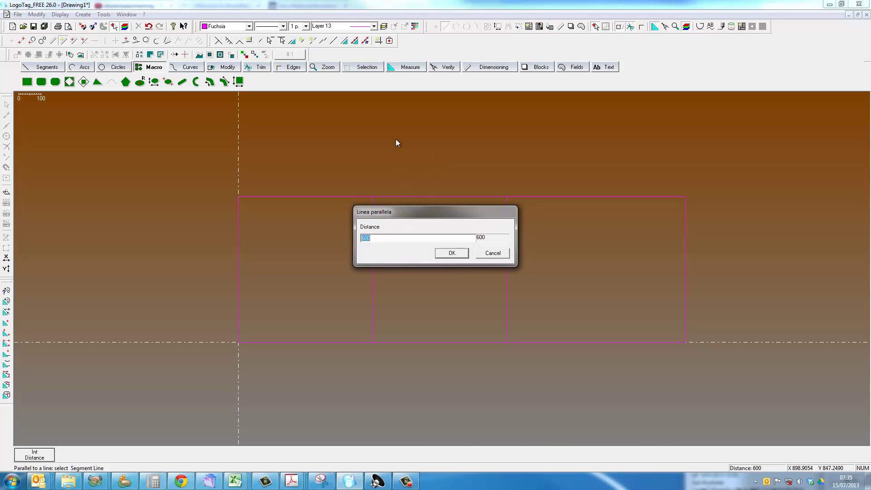
Step: Add a horizontal line 80 above the worktop's bottom edge
{"action": "left_click", "coordinate": [493, 252]}
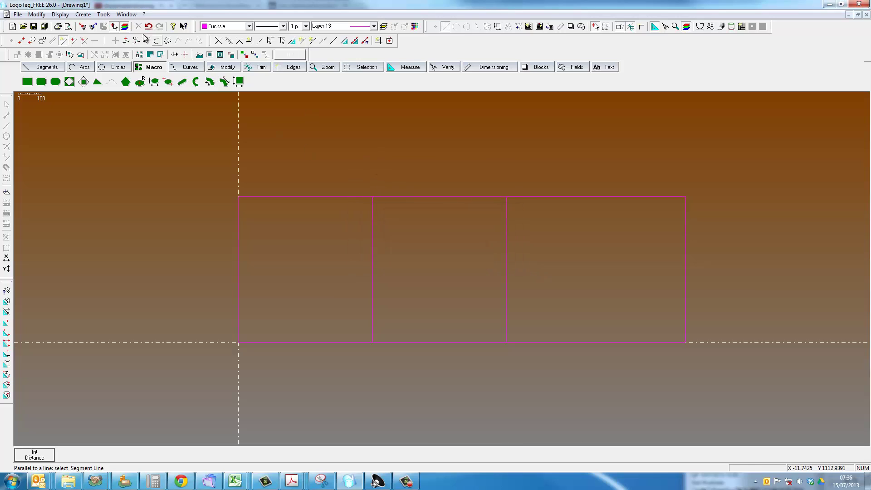
{"action": "left_click", "coordinate": [66, 41]}
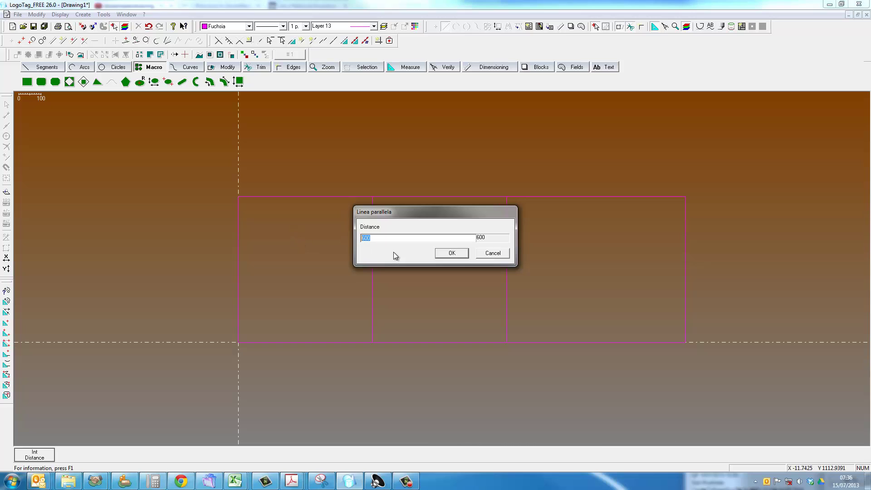
{"action": "type", "text": "80"}
{"action": "key", "text": "Return"}
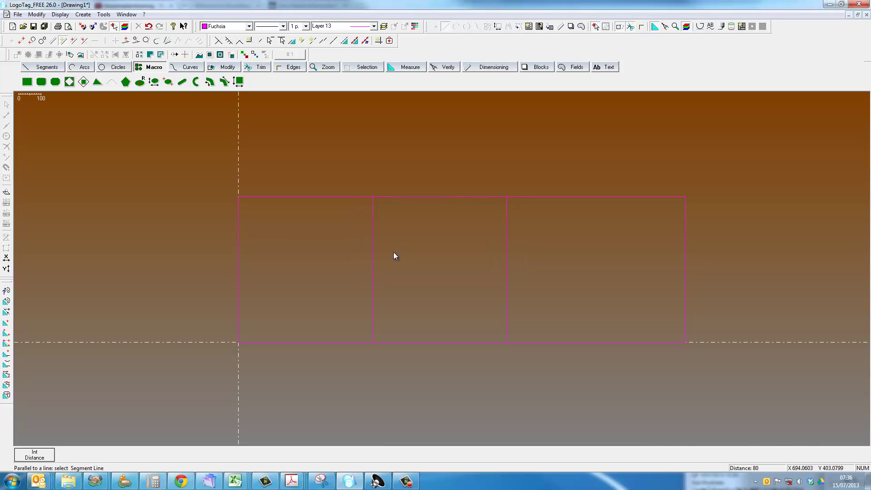
{"action": "left_click", "coordinate": [454, 336]}
Step: Change the parallel offset distance to 400
{"action": "left_click", "coordinate": [64, 42]}
{"action": "key", "text": "BackSpace"}
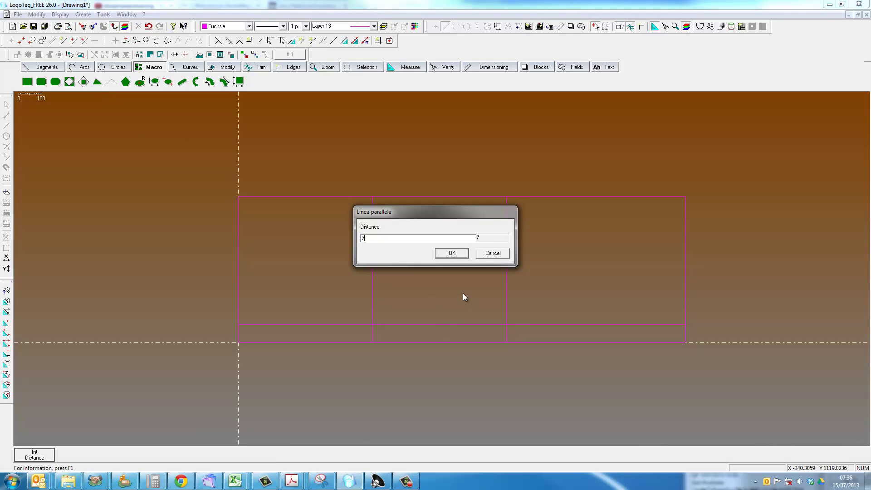
{"action": "type", "text": "400"}
{"action": "key", "text": "Return"}
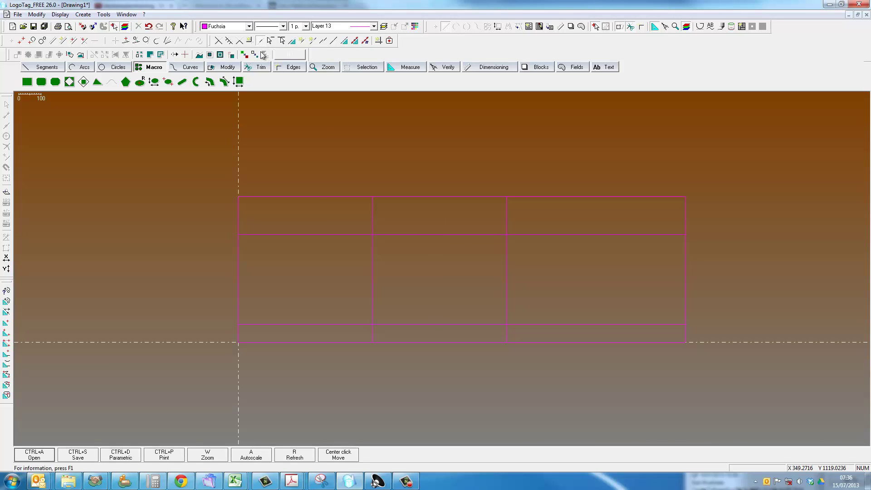
Step: Divide the two horizontal lines automatically and trim them back to the central bay
{"action": "left_click", "coordinate": [303, 41]}
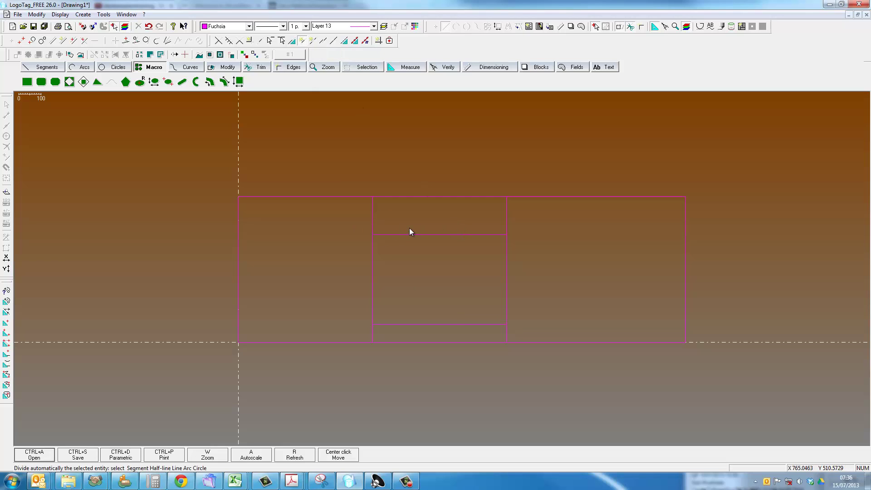
{"action": "left_click", "coordinate": [23, 41]}
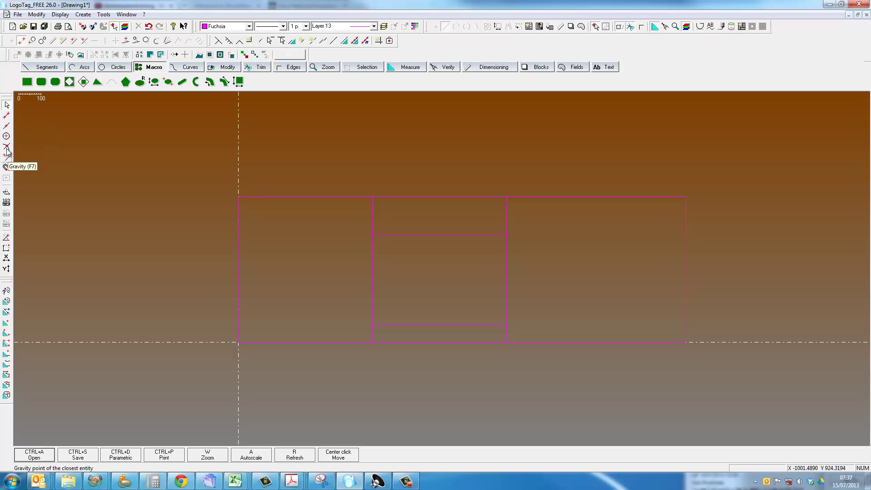
Step: Draw a vertical centre line from the inner rectangle's top edge down to the lower horizontal line
{"action": "left_click", "coordinate": [7, 126]}
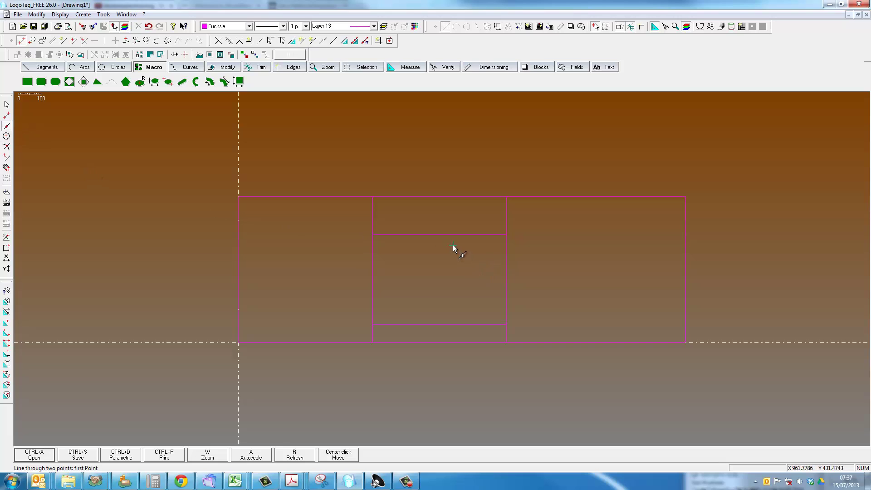
{"action": "left_click", "coordinate": [440, 235]}
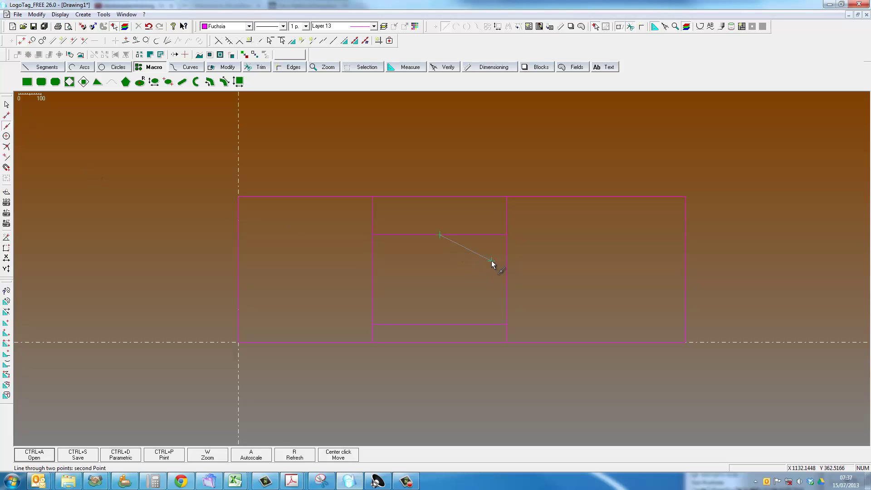
{"action": "left_click", "coordinate": [473, 323]}
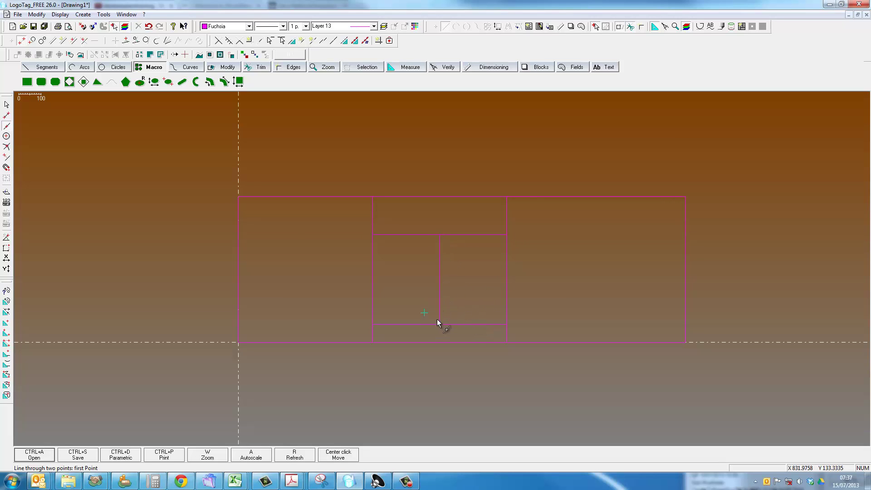
{"action": "key", "text": "Escape"}
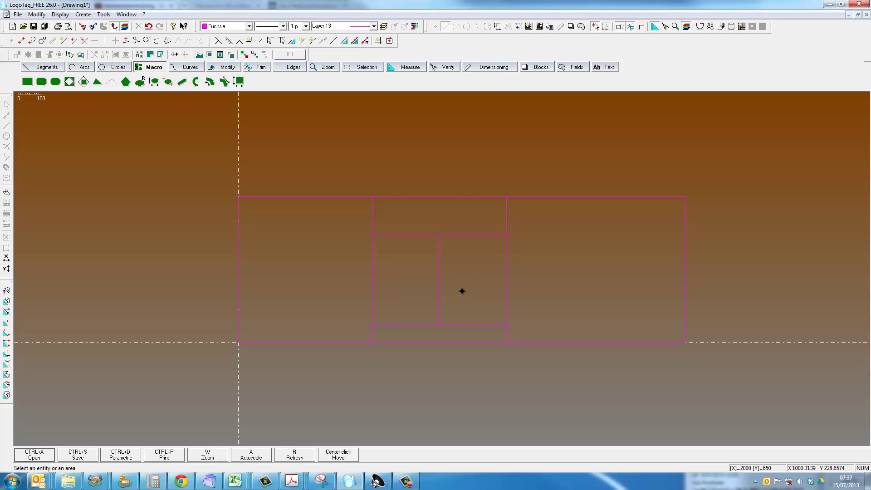
Step: Add a parallel line at distance 40 beside the centre line in the middle panel
{"action": "left_click", "coordinate": [64, 40]}
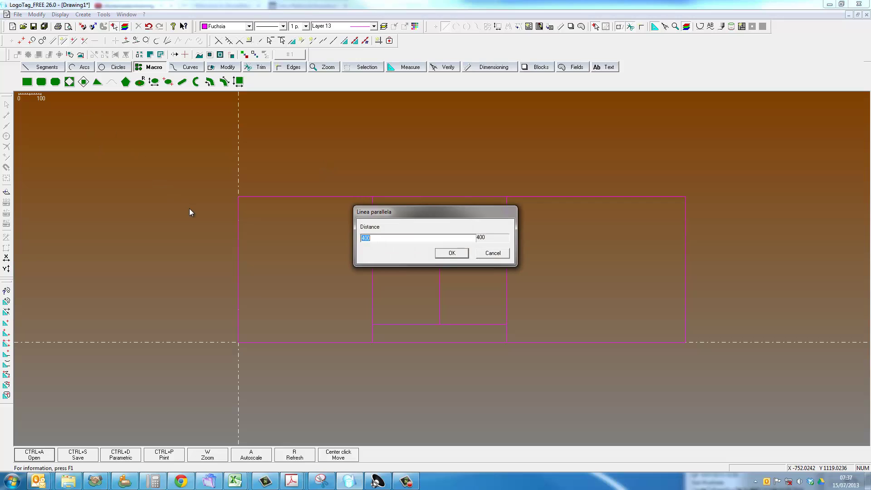
{"action": "type", "text": "40"}
{"action": "left_click", "coordinate": [462, 251]}
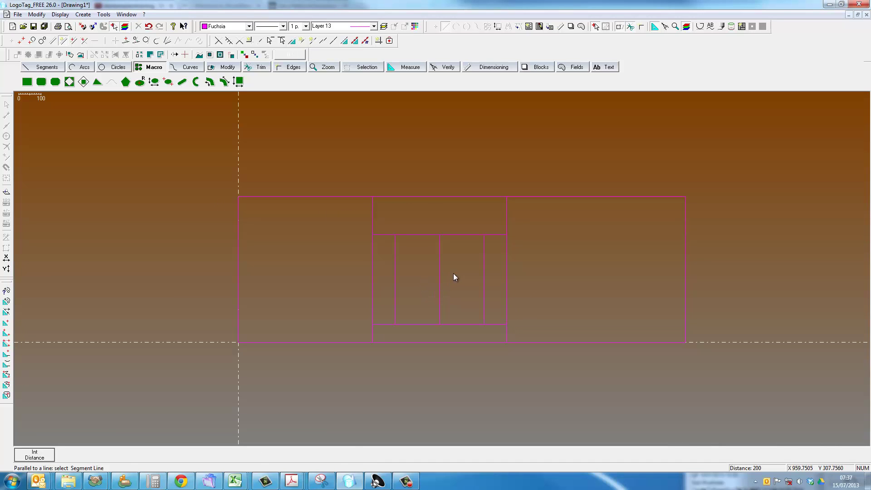
{"action": "key", "text": "Escape"}
Step: Select and review the vertical and horizontal lines around the sink centre
{"action": "left_click", "coordinate": [485, 284]}
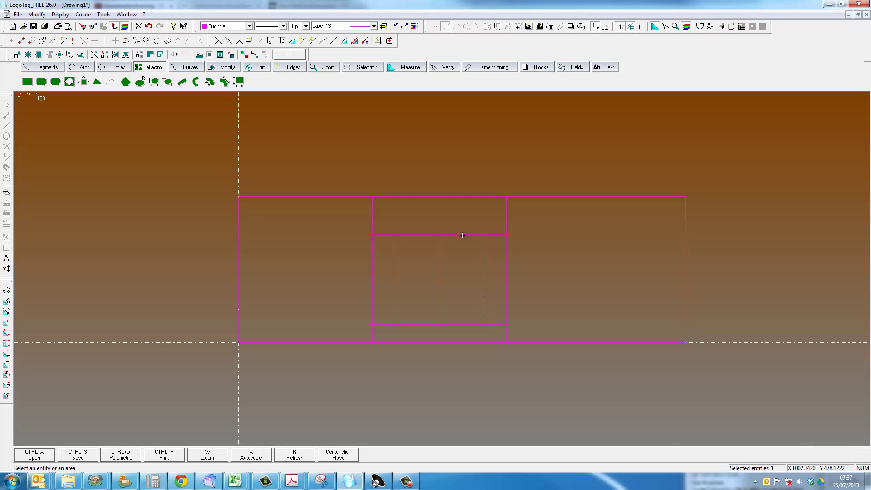
{"action": "left_click", "coordinate": [398, 259]}
{"action": "key", "text": "Escape"}
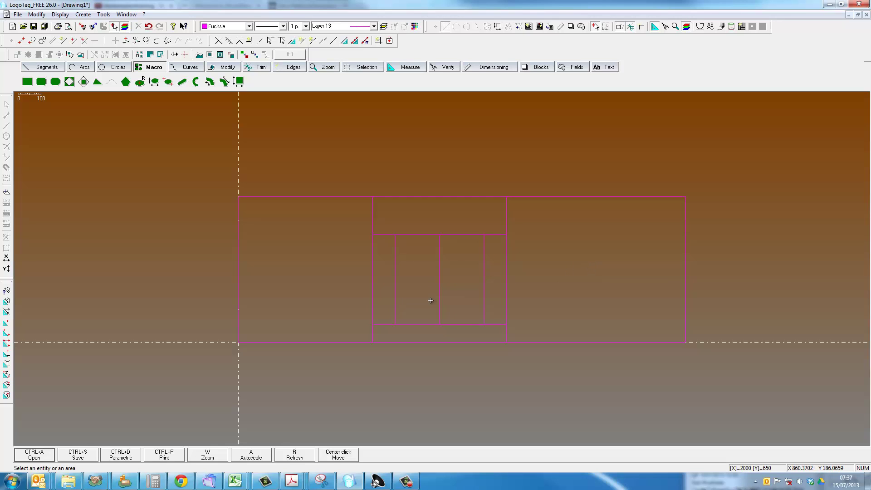
{"action": "left_click", "coordinate": [441, 290]}
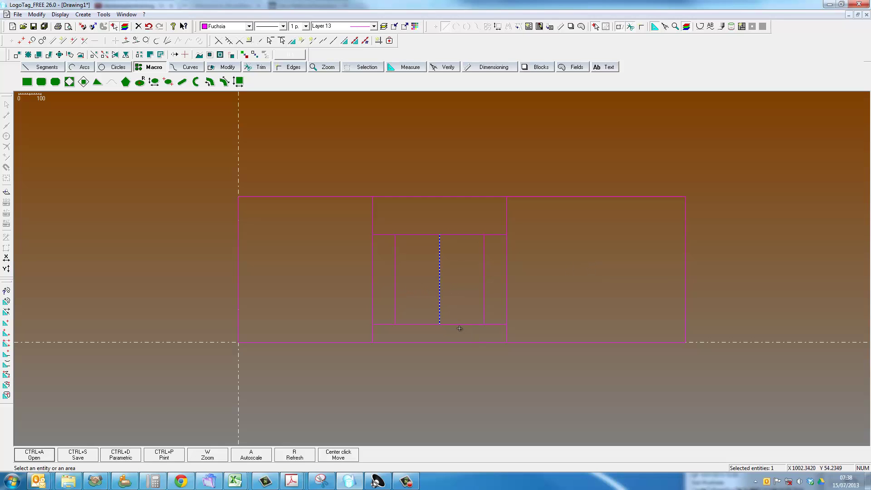
{"action": "key", "text": "Escape"}
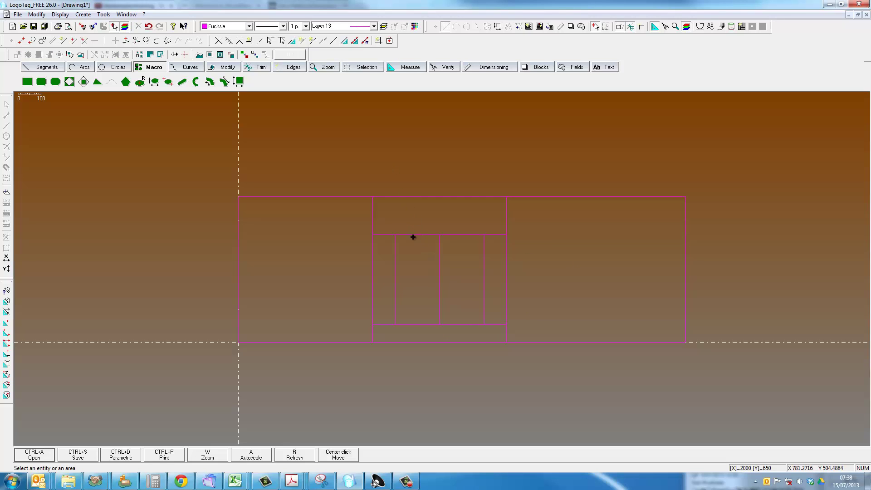
{"action": "left_click_drag", "start_coordinate": [416, 248], "coordinate": [463, 280]}
{"action": "mouse_move", "coordinate": [415, 247]}
{"action": "left_mouse_down"}
{"action": "mouse_move", "coordinate": [361, 283]}
{"action": "mouse_move", "coordinate": [470, 309]}
{"action": "left_mouse_up"}
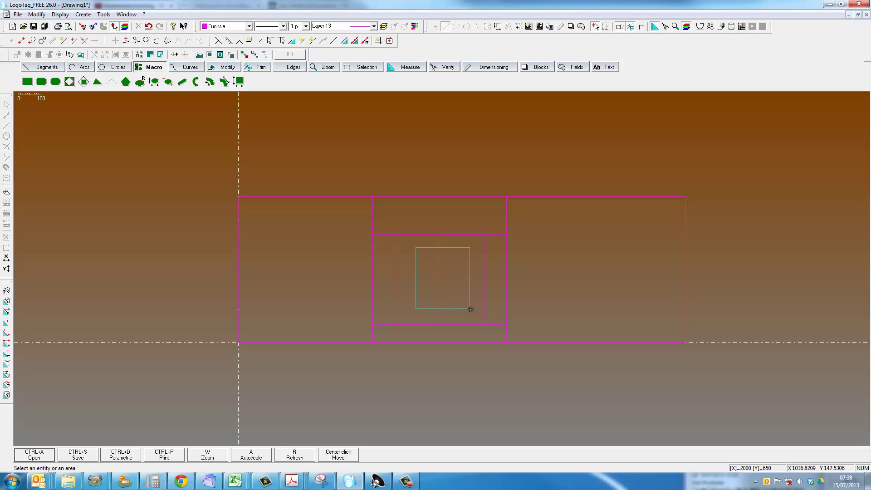
{"action": "left_click_drag", "start_coordinate": [470, 309], "coordinate": [473, 308]}
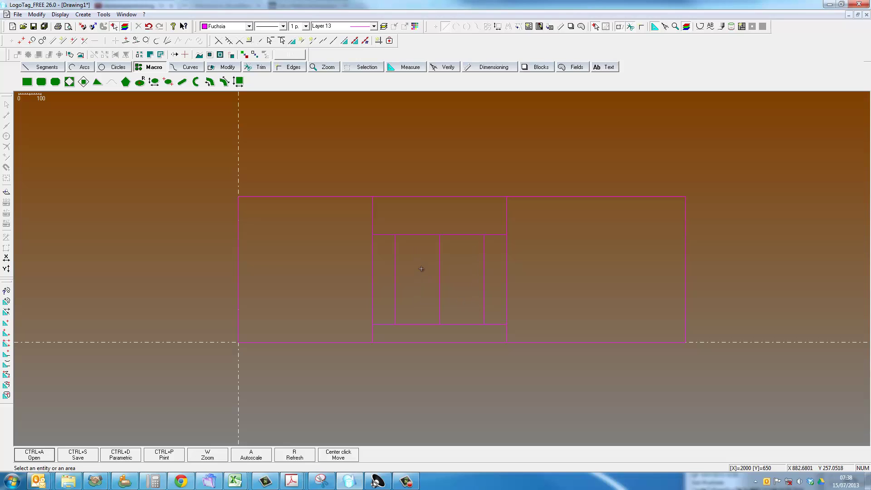
{"action": "left_click_drag", "start_coordinate": [412, 246], "coordinate": [479, 319]}
Step: Delete the centre vertical divider from the middle bay
{"action": "mouse_move", "coordinate": [415, 225]}
{"action": "left_mouse_down"}
{"action": "mouse_move", "coordinate": [466, 341]}
{"action": "mouse_move", "coordinate": [408, 253]}
{"action": "mouse_move", "coordinate": [414, 259]}
{"action": "mouse_move", "coordinate": [415, 229]}
{"action": "left_mouse_up"}
{"action": "left_click", "coordinate": [457, 291]}
{"action": "left_click_drag", "start_coordinate": [415, 229], "coordinate": [411, 229]}
{"action": "left_click", "coordinate": [454, 254]}
{"action": "left_click", "coordinate": [421, 276]}
{"action": "key", "text": "Delete"}
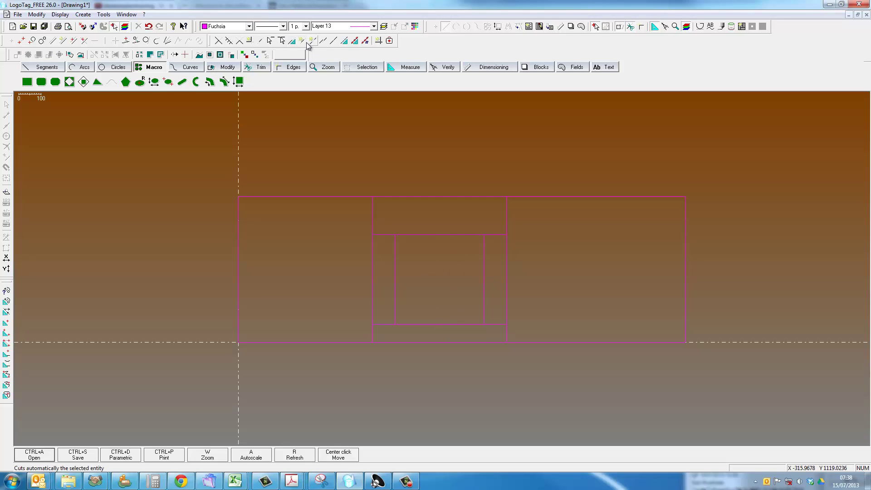
Step: Trim away the extra horizontal piece and select the two vertical carcass lines
{"action": "left_click", "coordinate": [302, 41]}
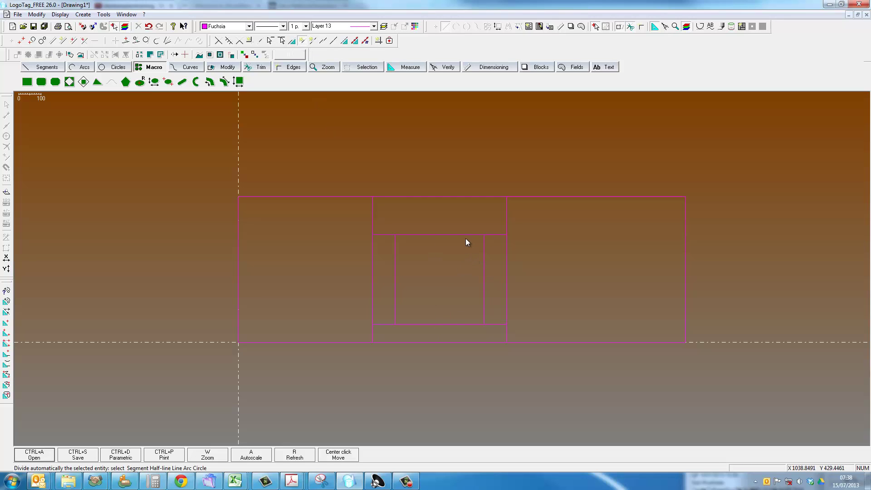
{"action": "left_click", "coordinate": [445, 324]}
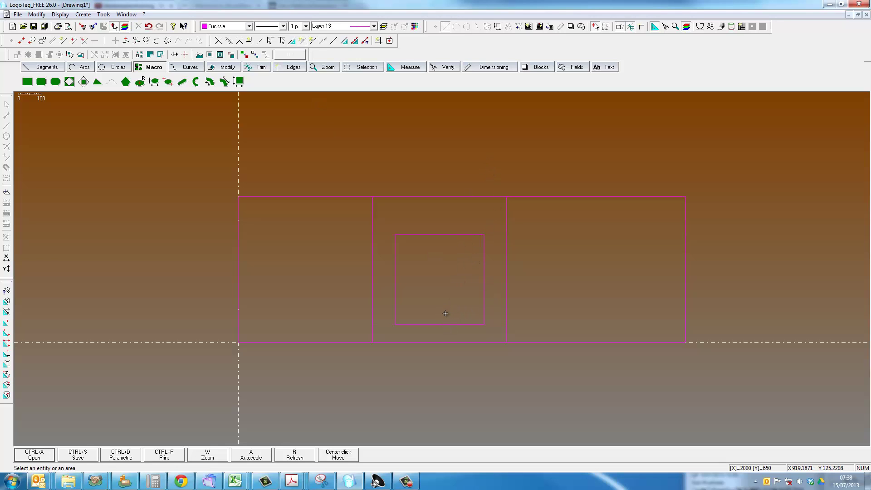
{"action": "left_click_drag", "start_coordinate": [525, 219], "coordinate": [313, 227]}
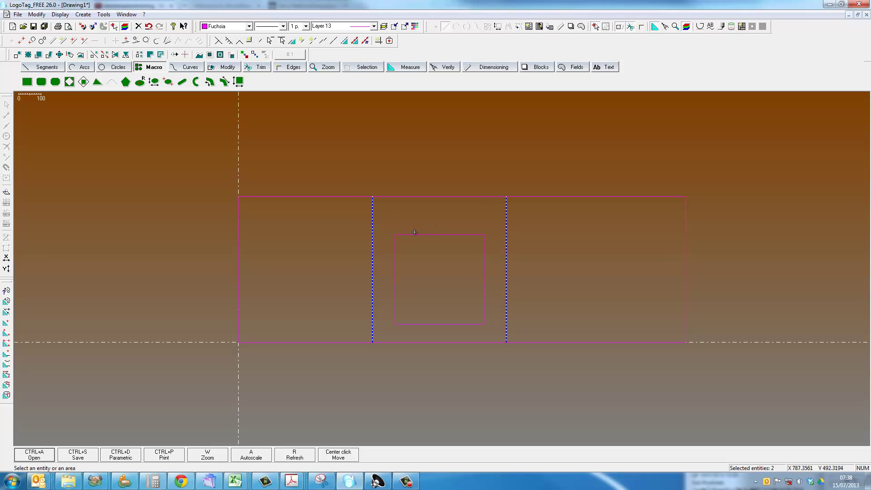
Step: Rename Layer 6 to 'construction' in Levels Edit and make it current
{"action": "left_click", "coordinate": [384, 26]}
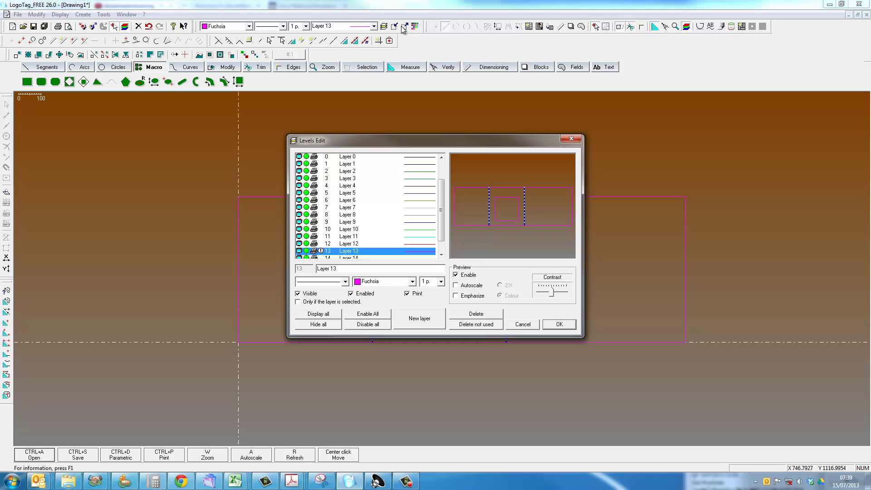
{"action": "left_click", "coordinate": [367, 200]}
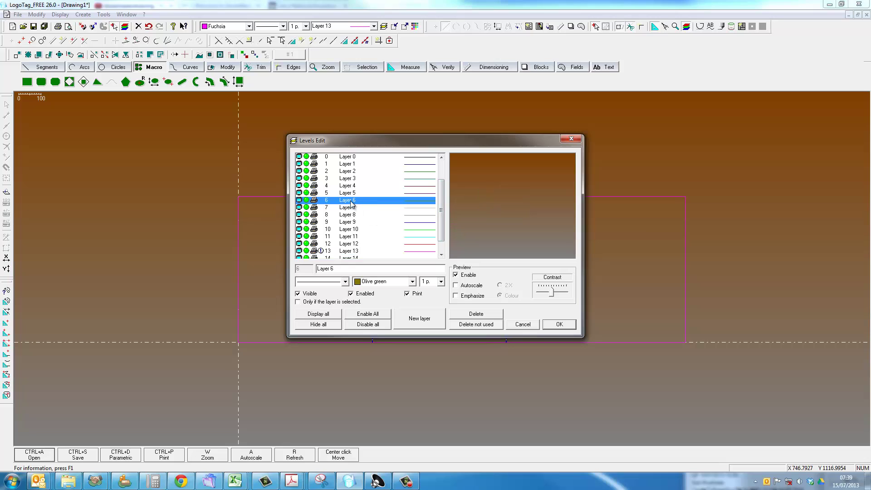
{"action": "key", "text": "Tab"}
{"action": "type", "text": "con"}
{"action": "left_click", "coordinate": [559, 325]}
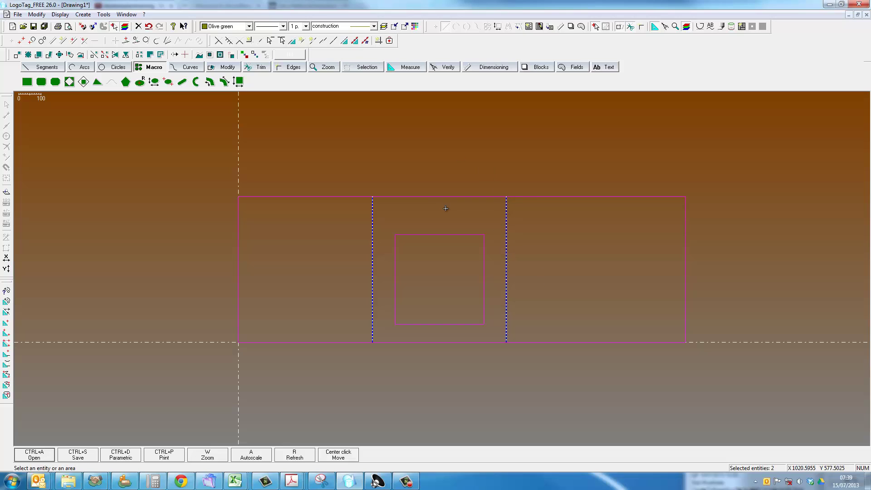
Step: Put the two guide lines on the construction layer, then hide and disable that layer
{"action": "left_click", "coordinate": [393, 27]}
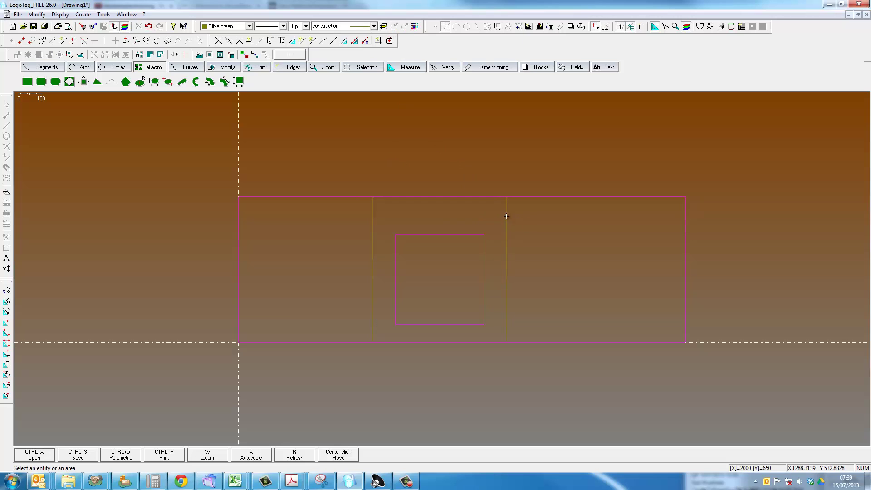
{"action": "left_click", "coordinate": [384, 26]}
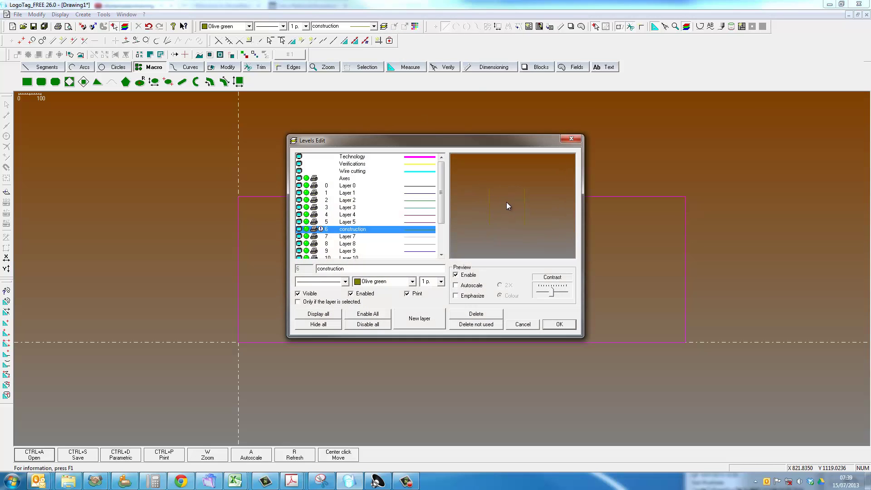
{"action": "left_click", "coordinate": [374, 230]}
{"action": "scroll", "coordinate": [374, 194], "scroll_direction": "down", "scroll_amount": 2}
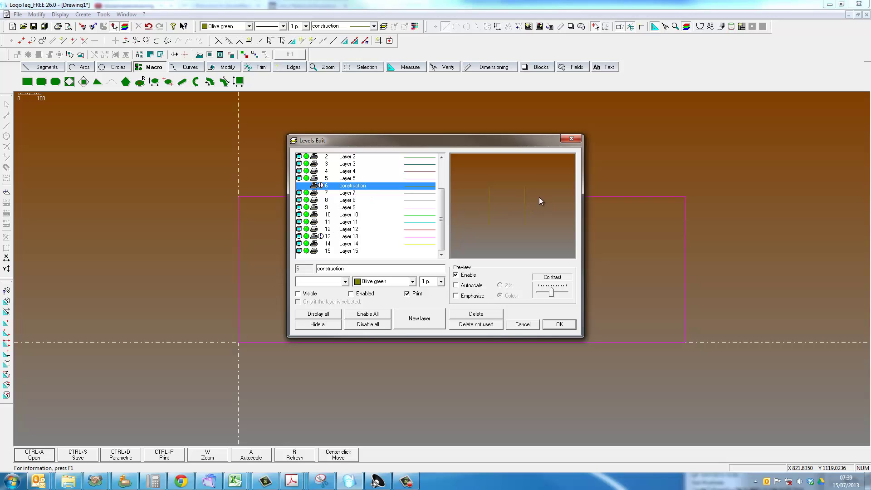
Step: Recheck the layer settings, leaving construction hidden and disabled, and apply them
{"action": "left_click", "coordinate": [347, 239]}
{"action": "left_click", "coordinate": [347, 186]}
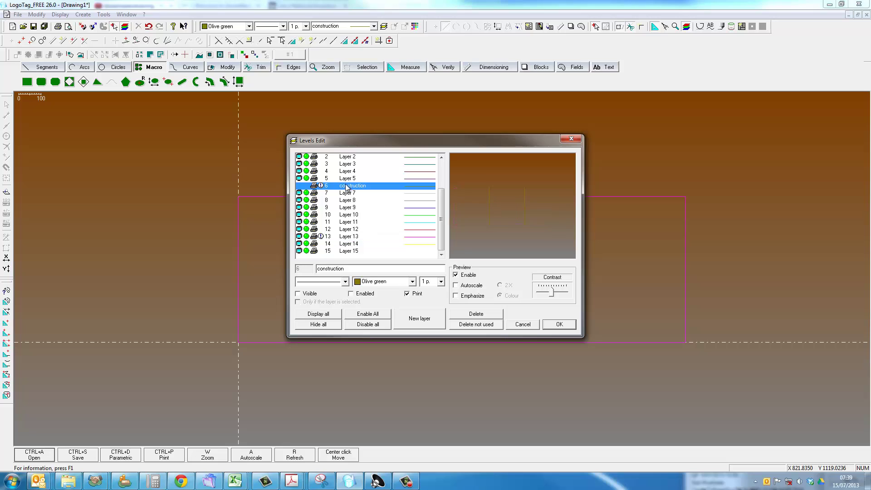
{"action": "left_click", "coordinate": [346, 236]}
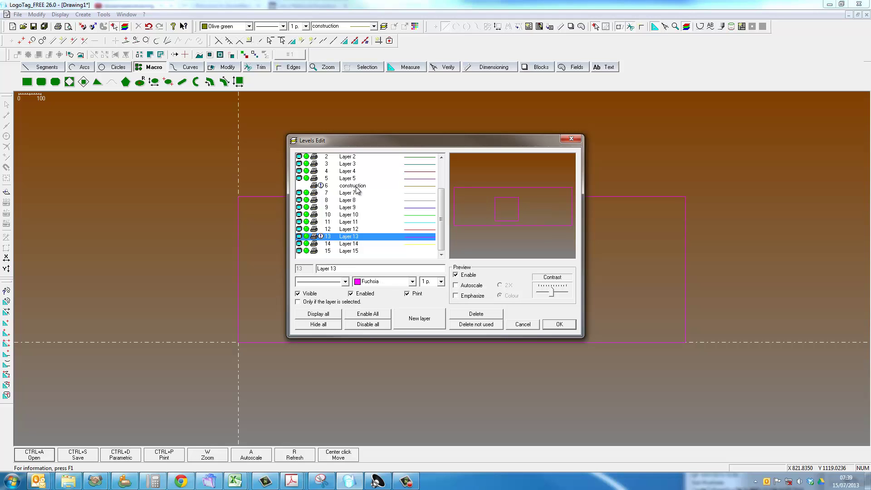
{"action": "left_click", "coordinate": [342, 187]}
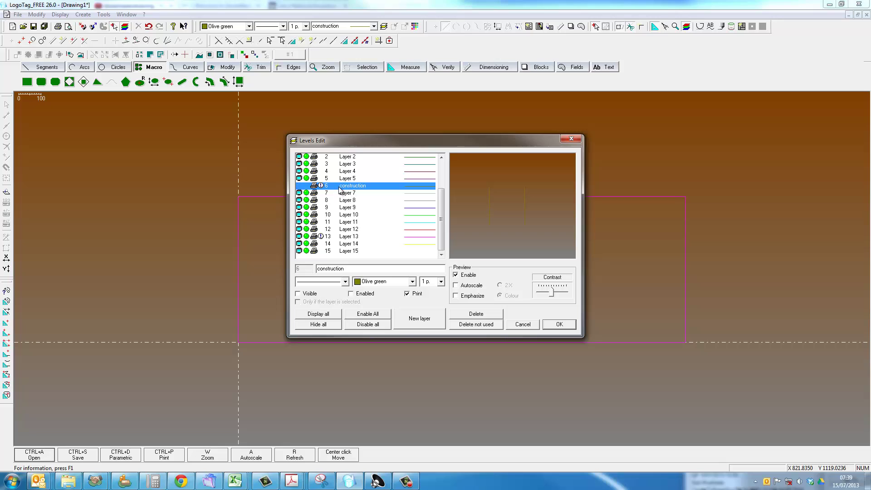
{"action": "double_click", "coordinate": [340, 188]}
{"action": "left_click", "coordinate": [359, 187]}
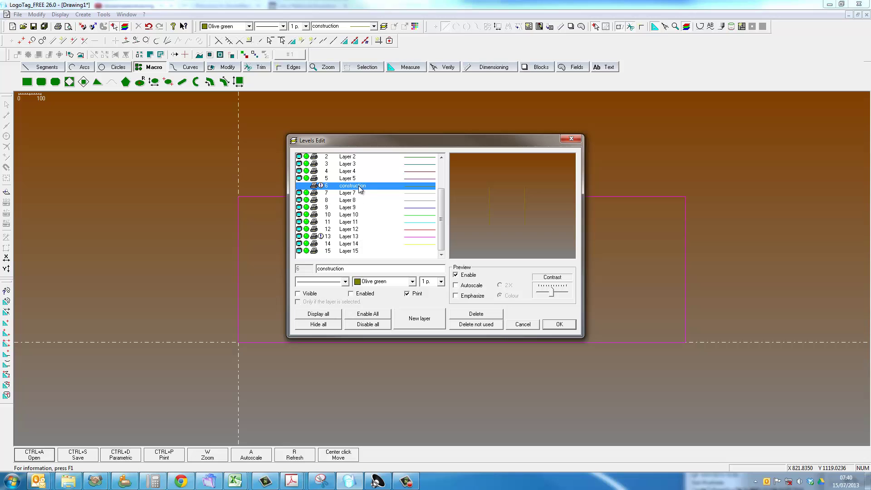
{"action": "left_click", "coordinate": [560, 325]}
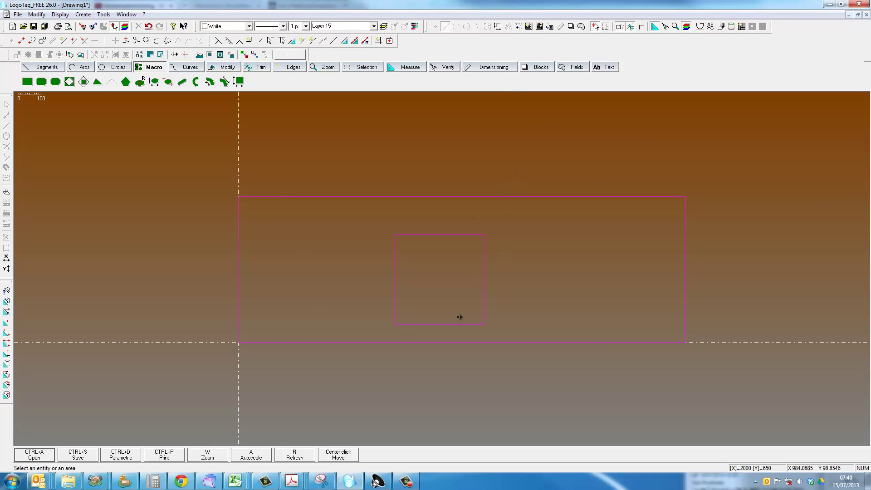